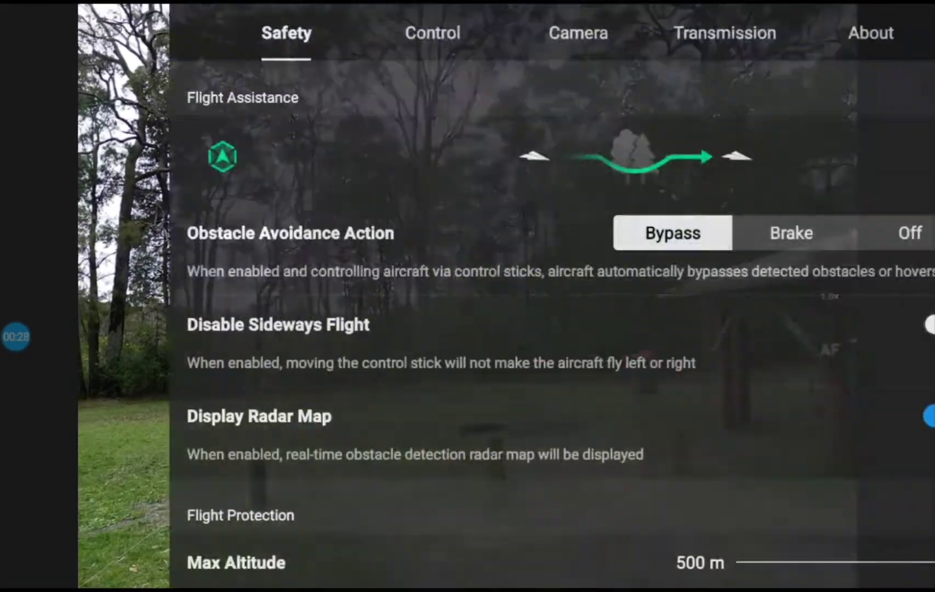
Step: Check the aircraft name and firmware details, then return to the Safety settings
click(818, 31)
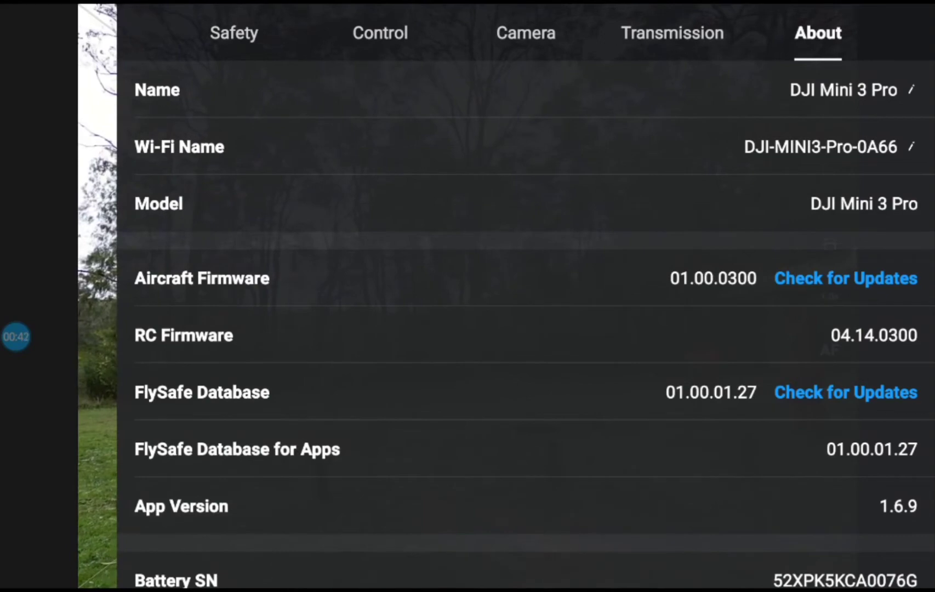
click(234, 33)
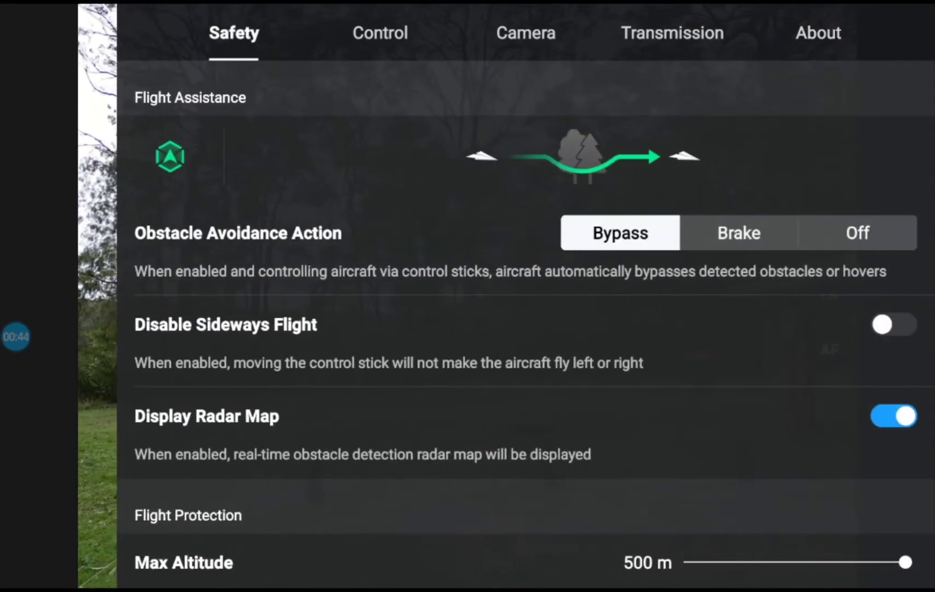
scroll(526, 328, down, 3)
scroll(526, 328, down, 3)
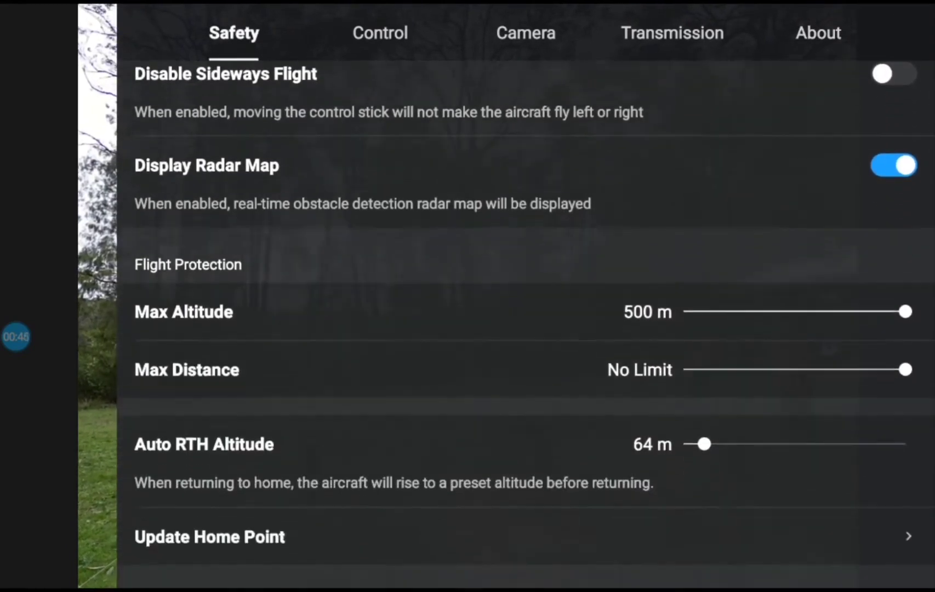
scroll(527, 330, down, 2)
scroll(526, 329, down, 3)
scroll(526, 329, down, 1)
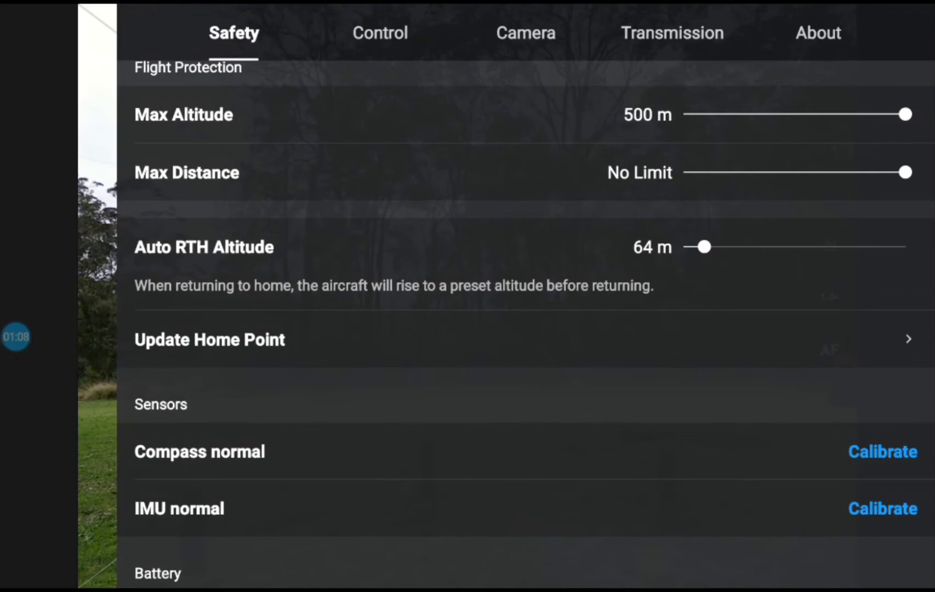
Step: Start compass calibration, reaching the prompt to rotate the aircraft 360° horizontally
click(883, 451)
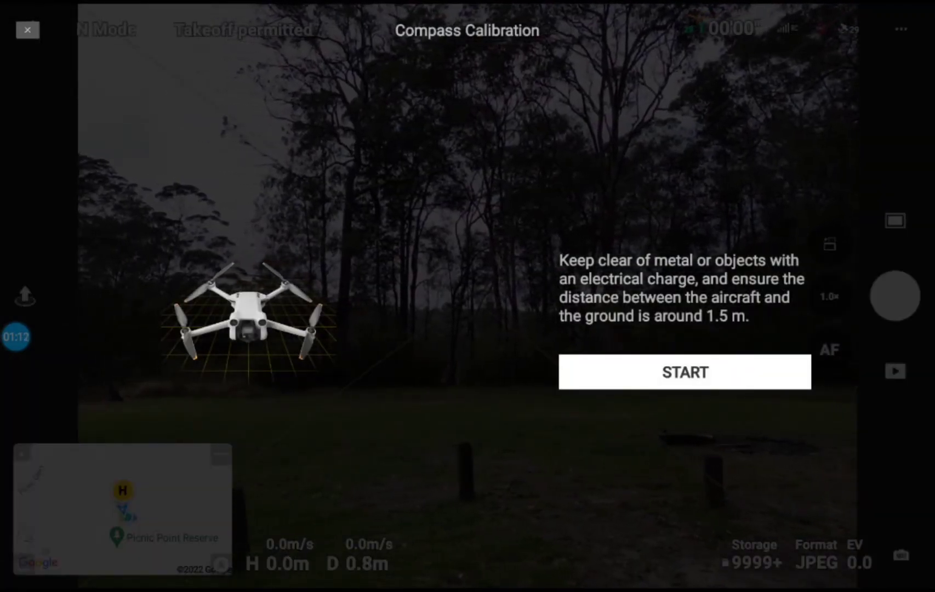
click(684, 372)
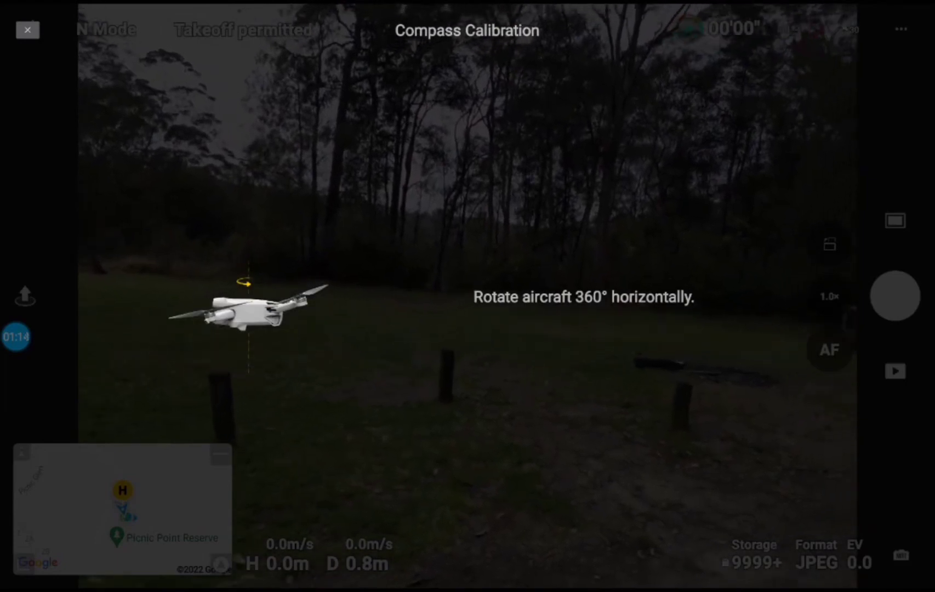